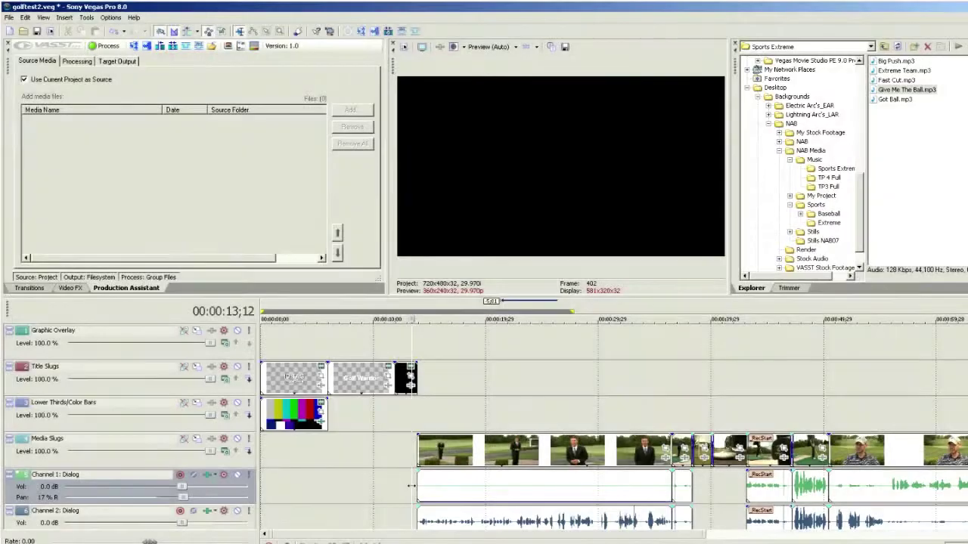
Play the project from 00:00:20;06 and skip ahead to the interview footage
left_click(459, 431)
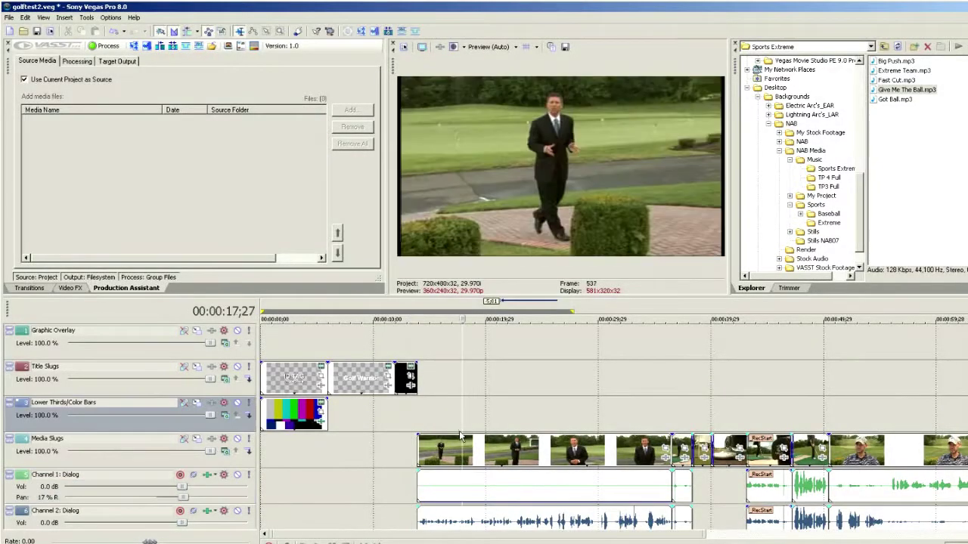
scroll(459, 431, "down", 2)
scroll(465, 430, "up", 1)
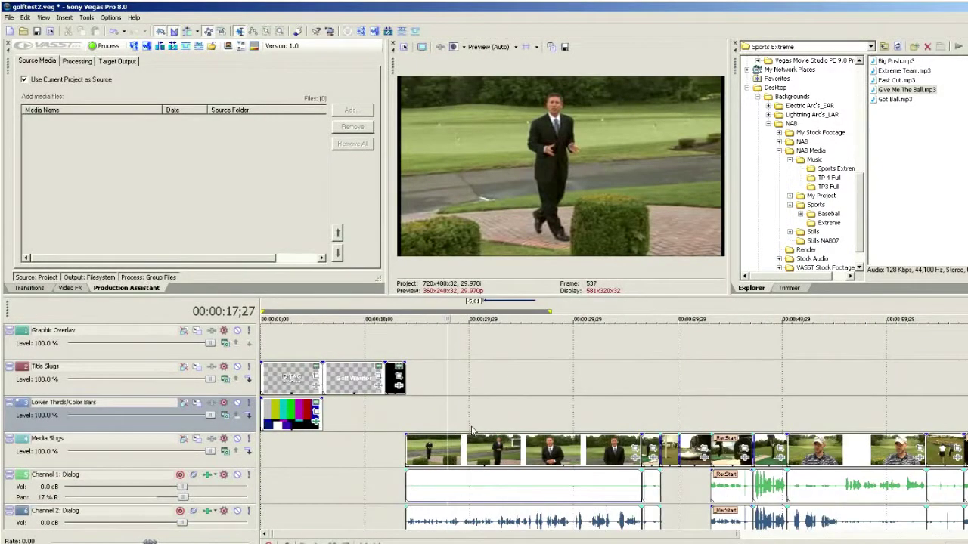
left_click(471, 429)
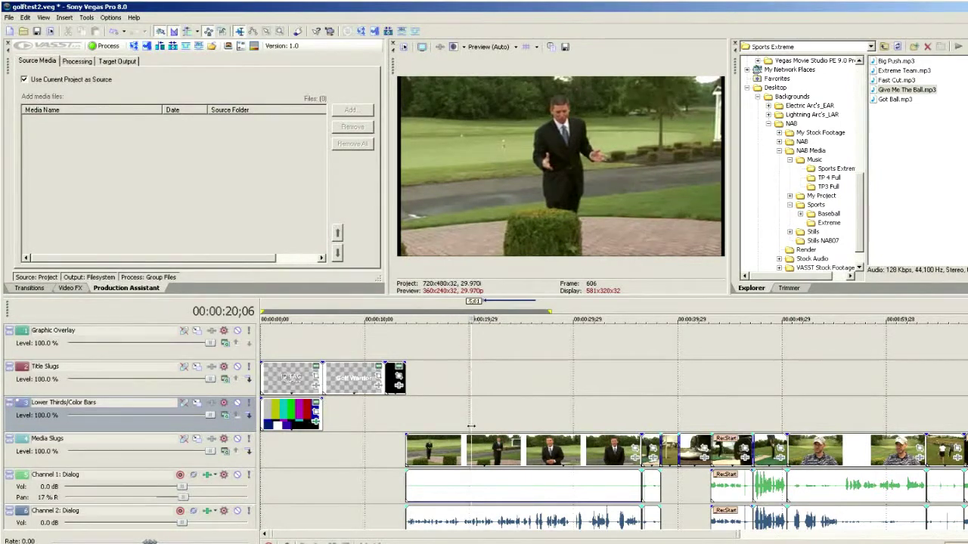
key("space")
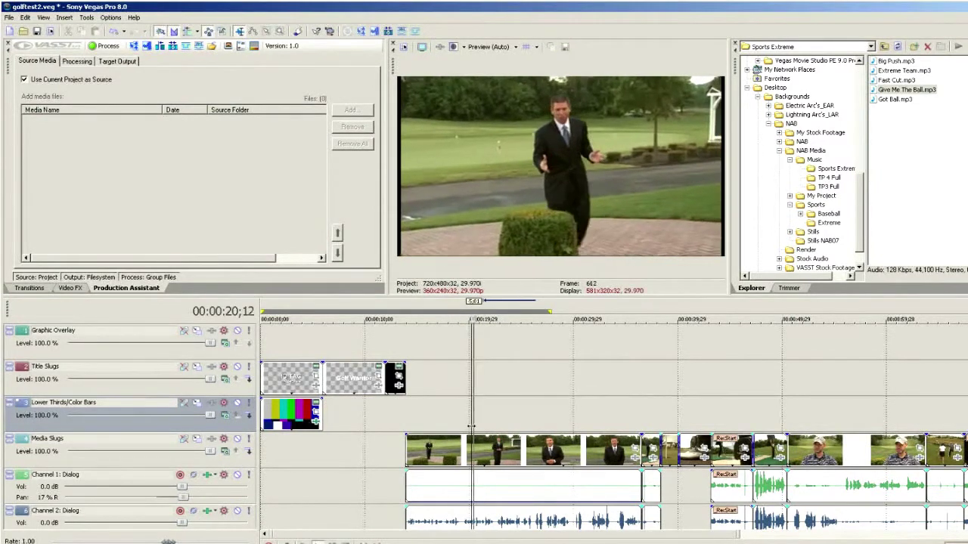
left_click(807, 412)
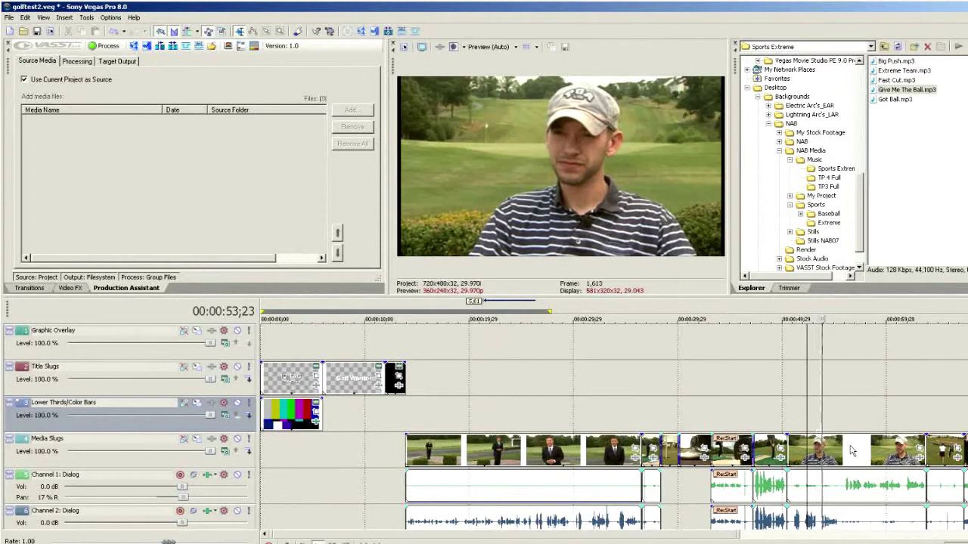
key("space")
Park the edit point at 00:00:55;04 where the interview starts, replaying briefly to confirm
left_click(845, 409)
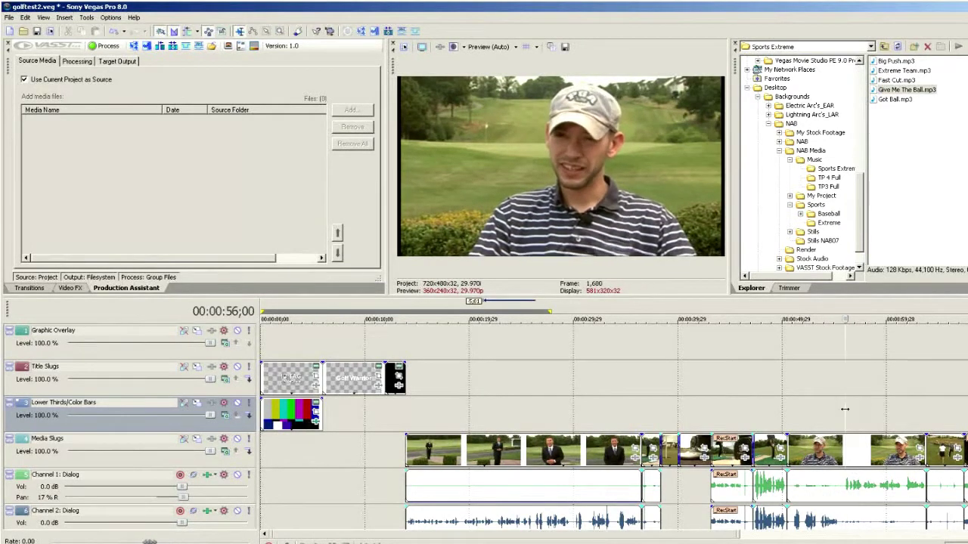
left_click(837, 415)
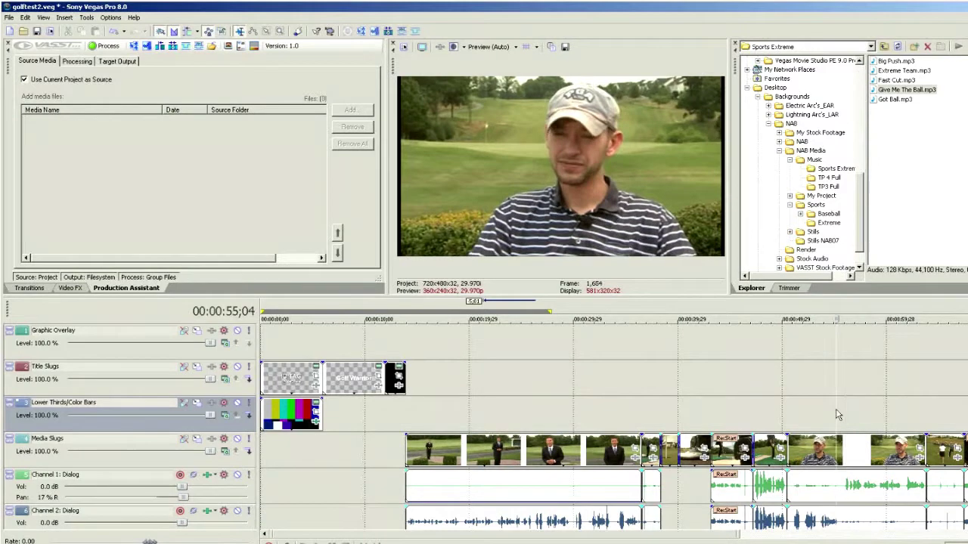
key("space")
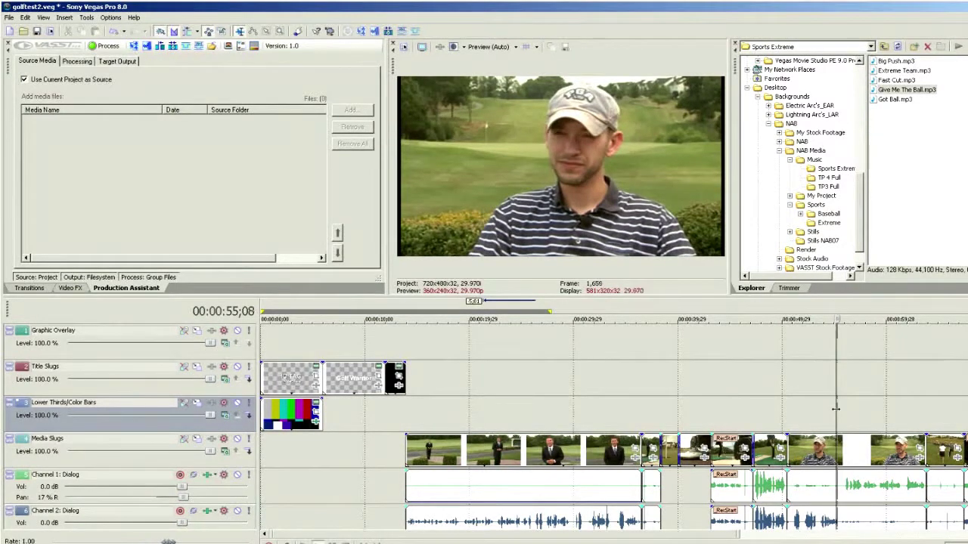
key("space")
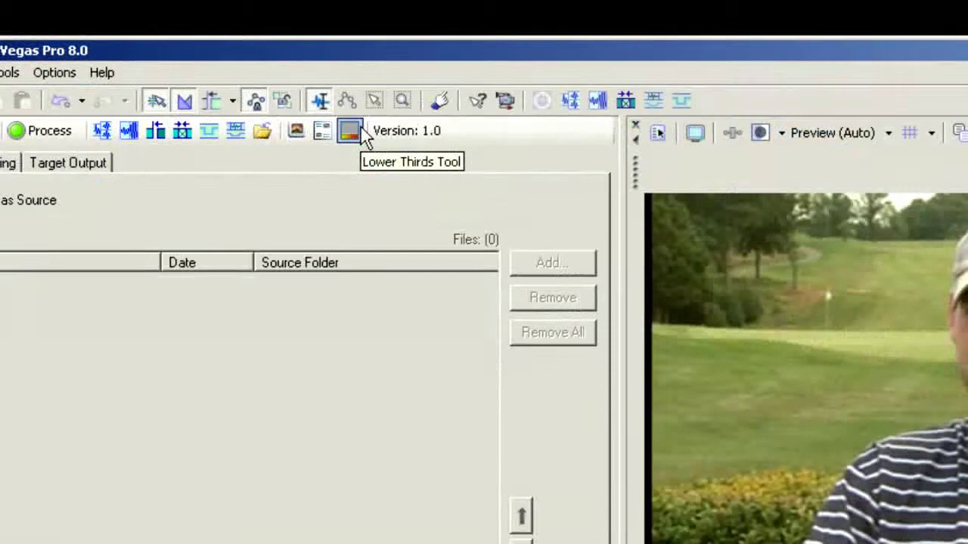
Open the lower thirds generator options and preview the Green Glass and Lime designs
left_click(420, 183)
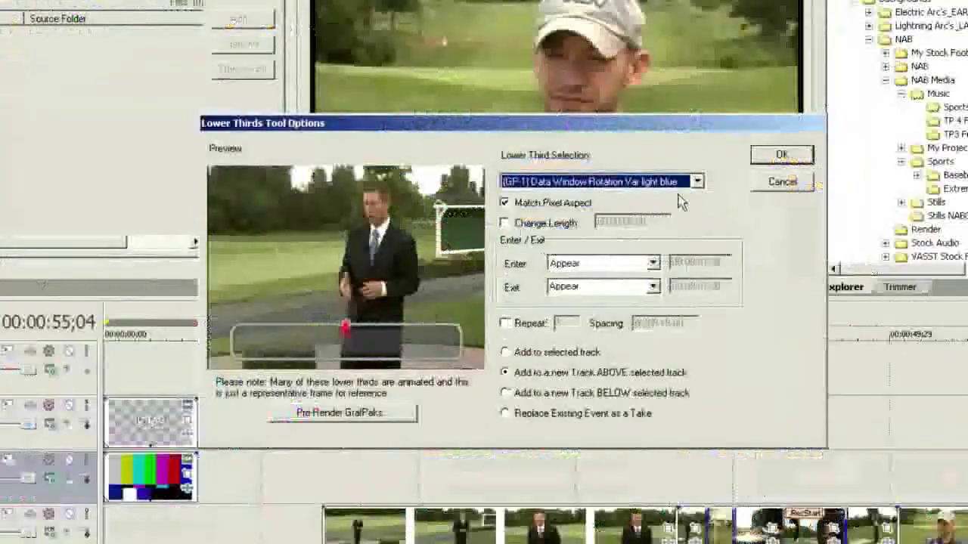
left_click(654, 218)
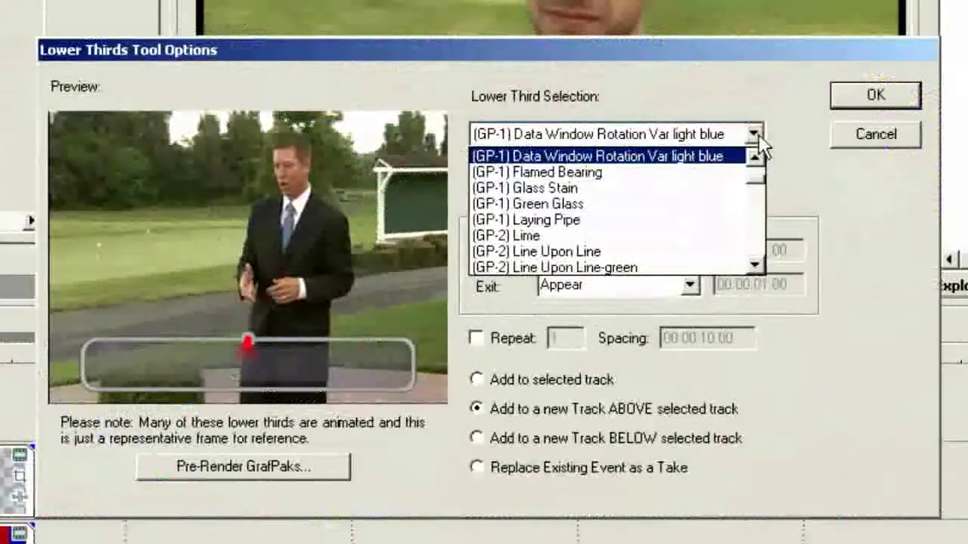
left_click(613, 250)
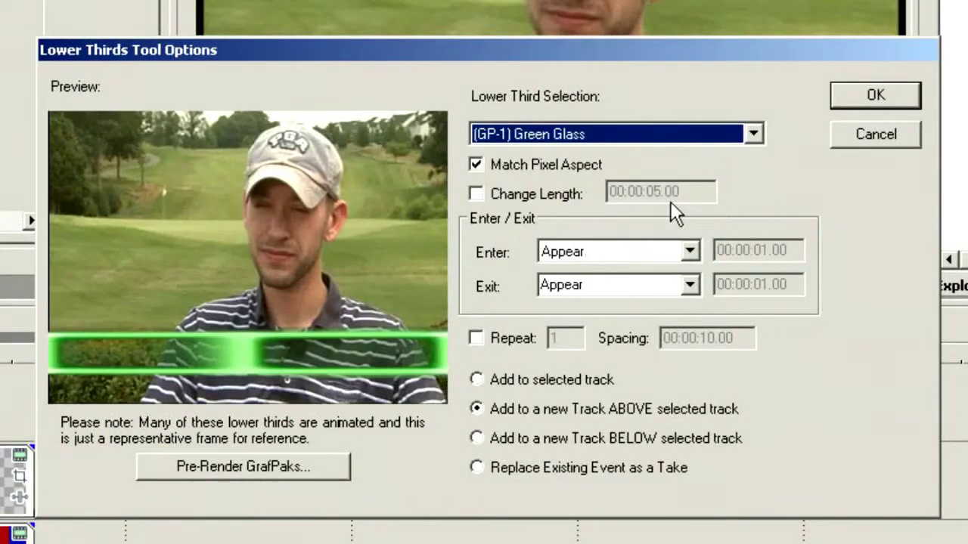
left_click(754, 136)
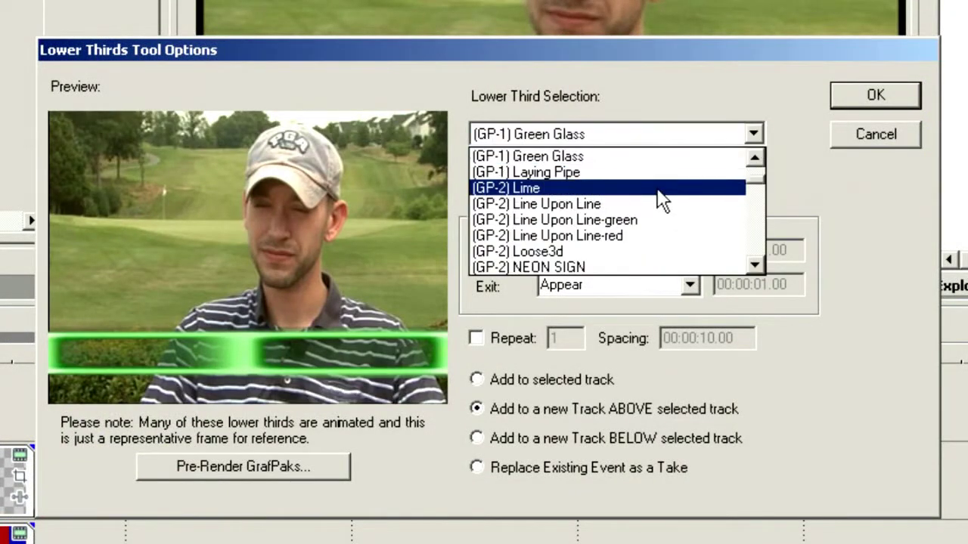
left_click(658, 189)
Preview the Angled Stuff 1, Angled Stuff 2, BlueLine Express and Bouncy Split lower thirds
left_click(753, 137)
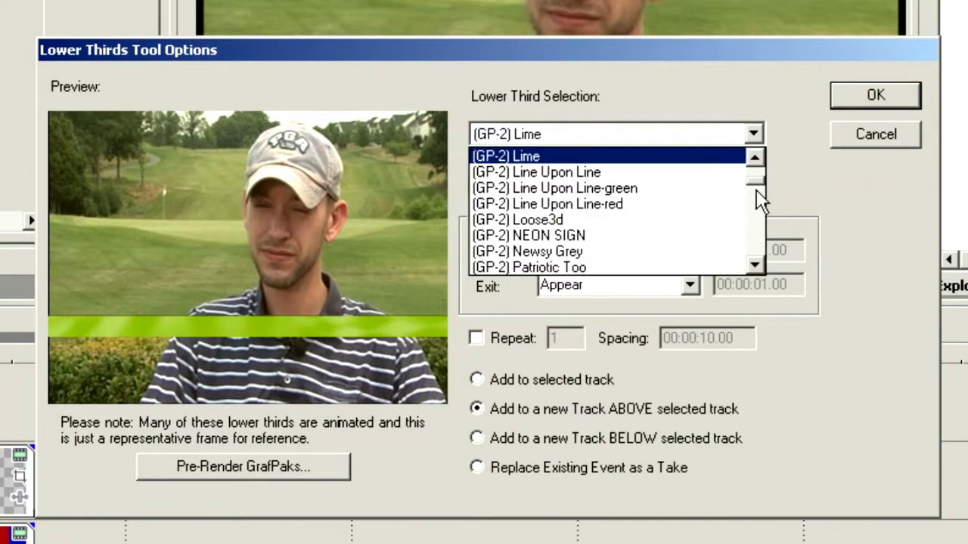
left_click_drag(761, 201, 769, 164)
left_click(647, 164)
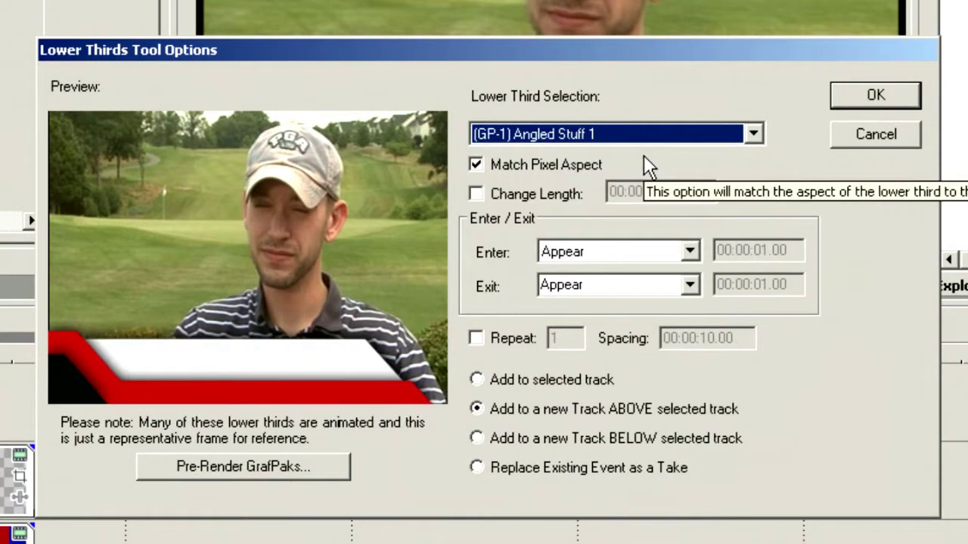
left_click(756, 132)
left_click(716, 172)
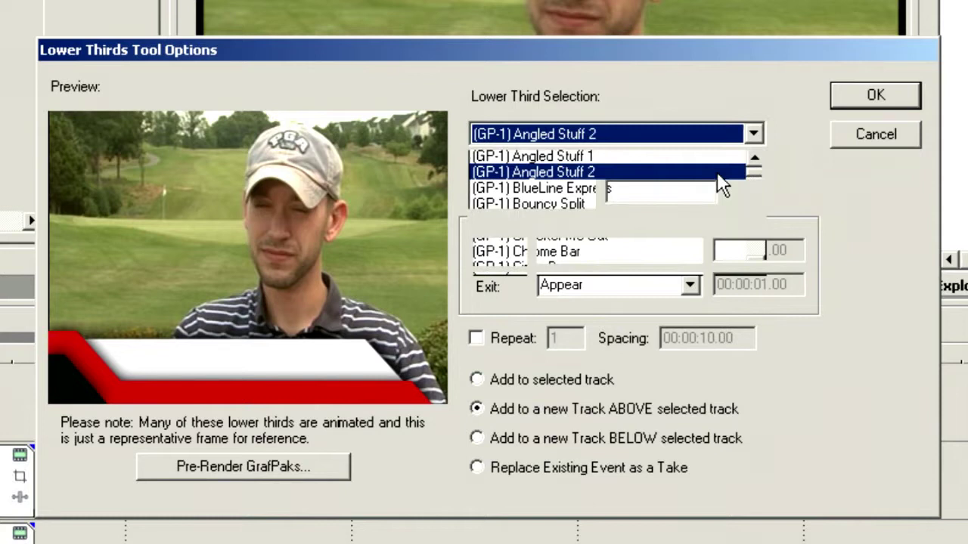
left_click(754, 134)
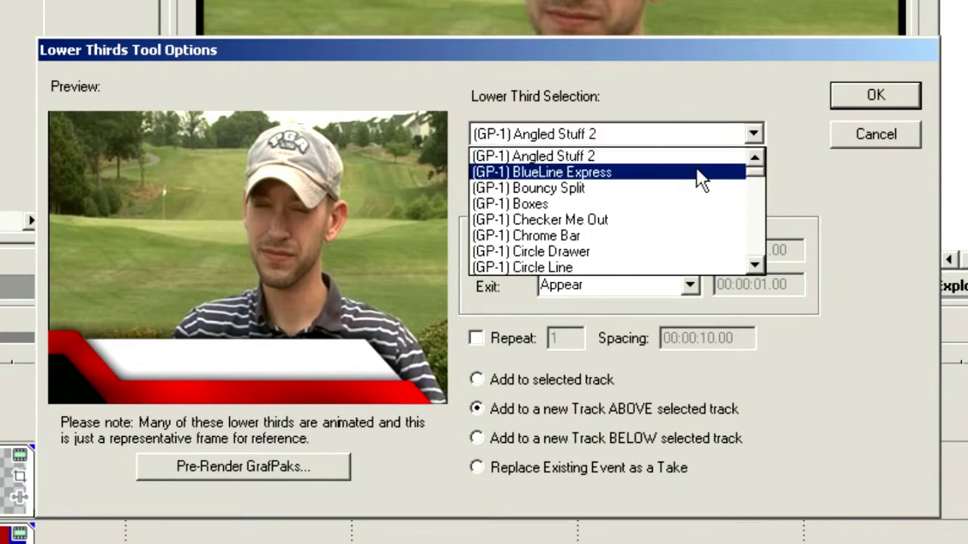
left_click(696, 169)
left_click(753, 134)
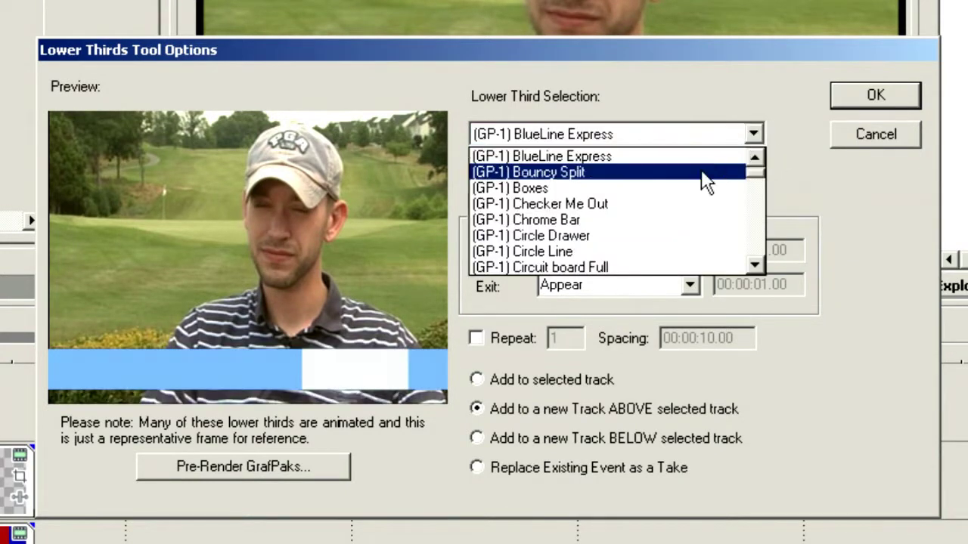
left_click(701, 170)
Preview Boxes, Chrome Bar and Circle Drawer, then scroll the style list to the top
left_click(753, 135)
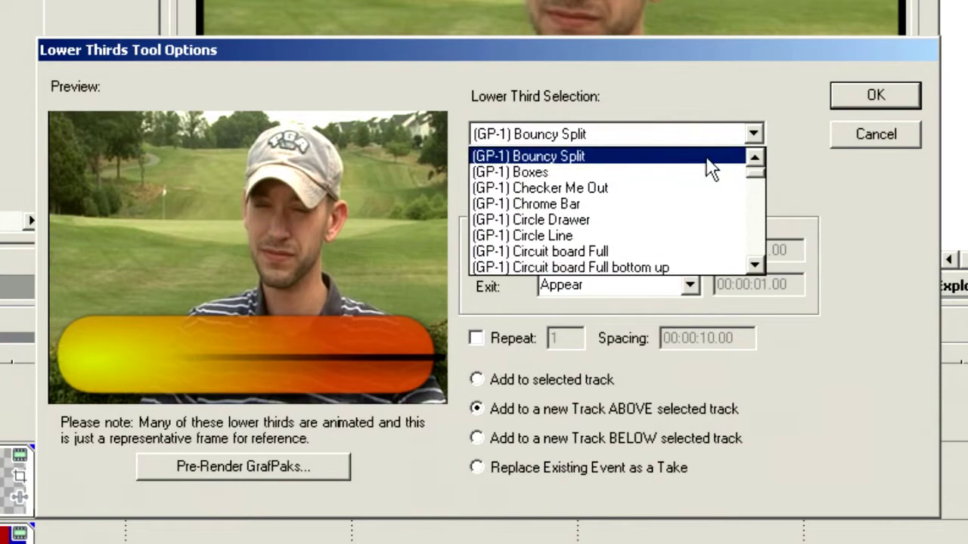
left_click(701, 172)
left_click(753, 141)
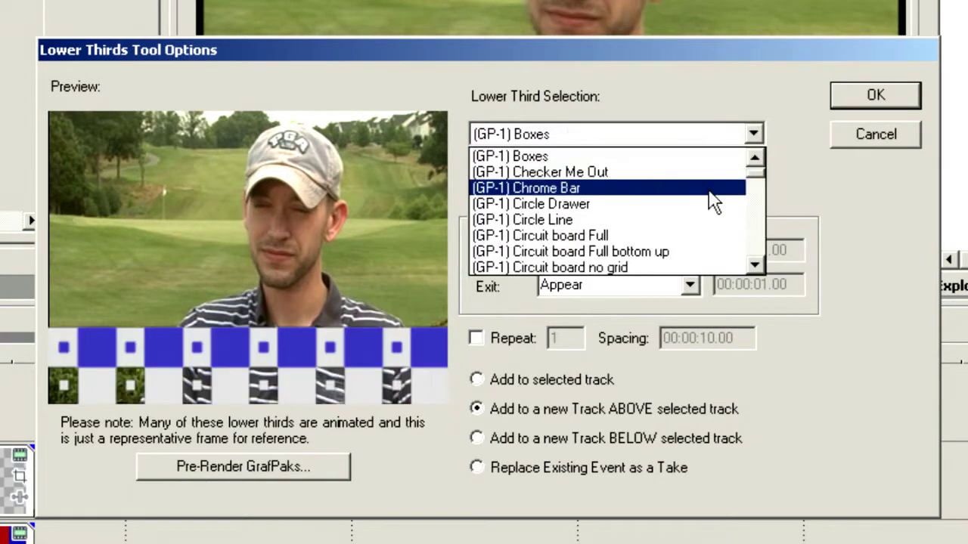
left_click(711, 189)
left_click(756, 133)
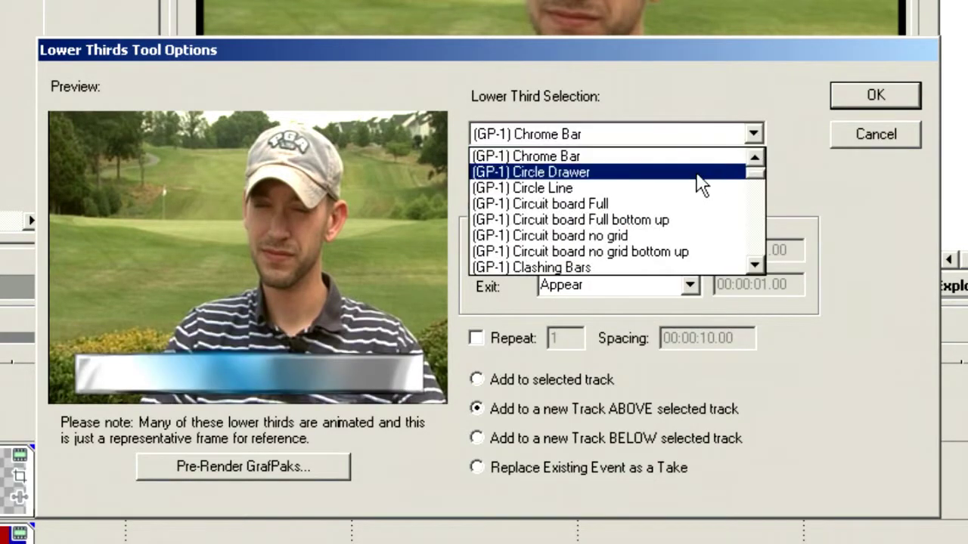
left_click(696, 170)
left_click(753, 135)
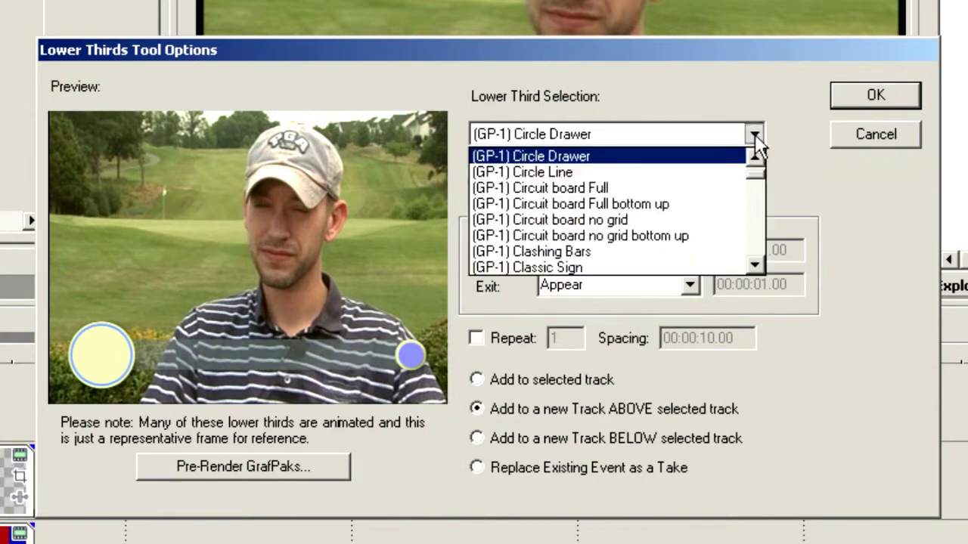
scroll(758, 173, "up", 3)
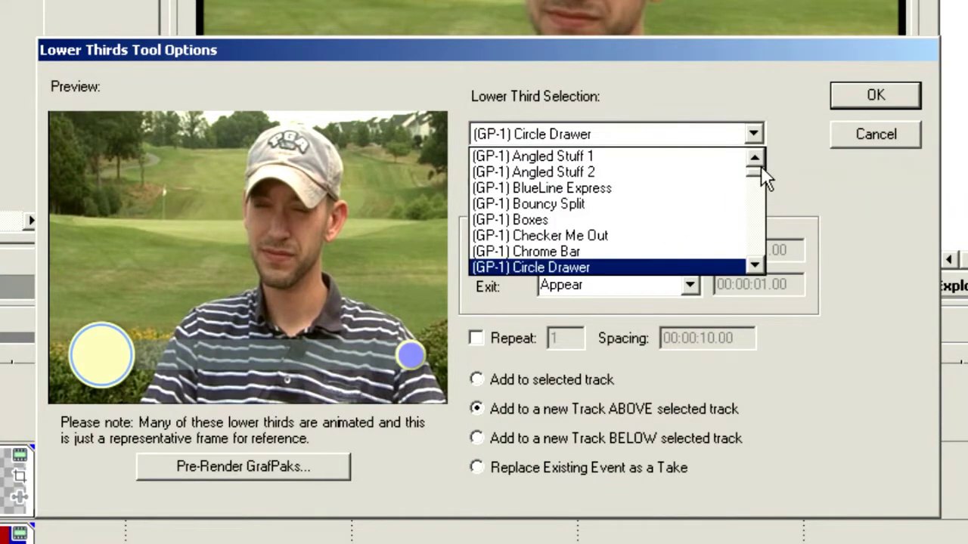
Choose (GP-1) BlueLine Express, set it to add to the selected track, and insert it
left_click(688, 188)
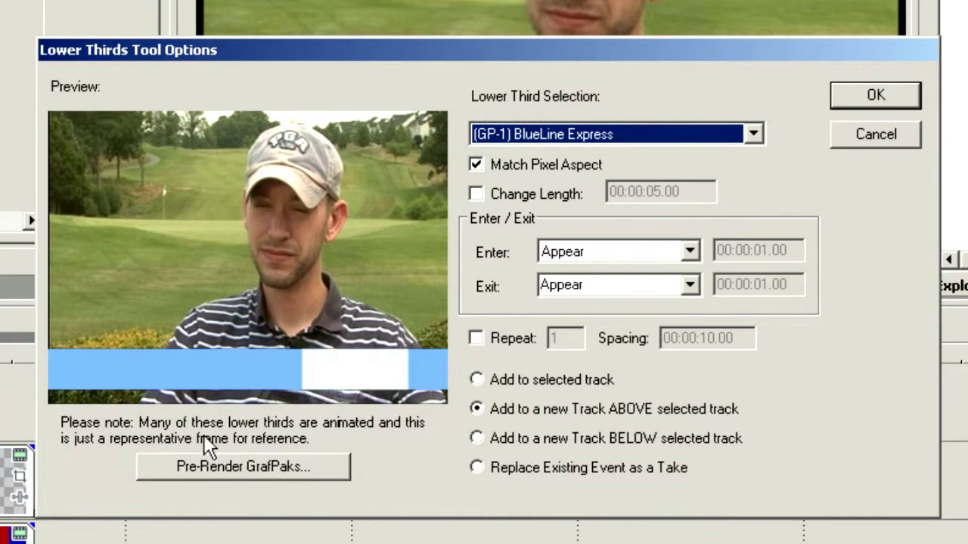
left_click(526, 380)
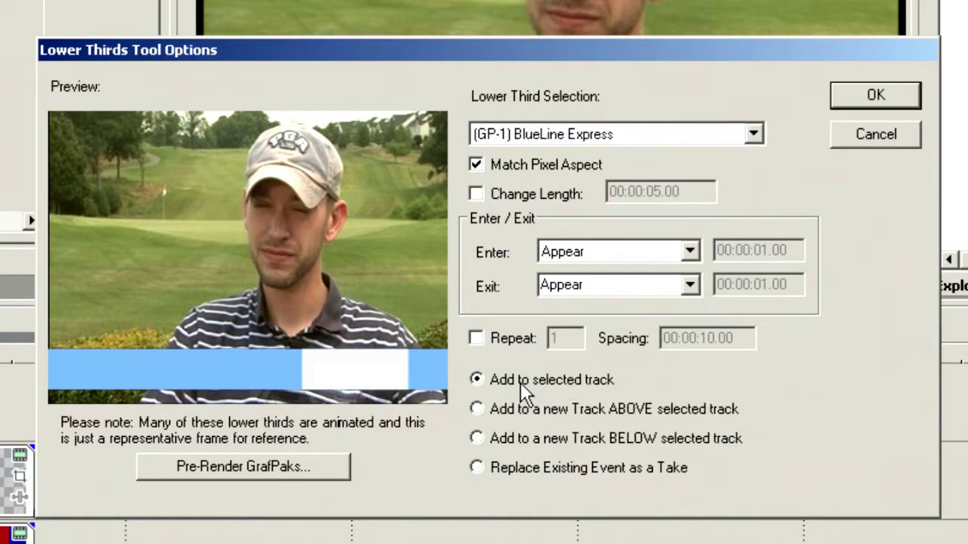
left_click(899, 96)
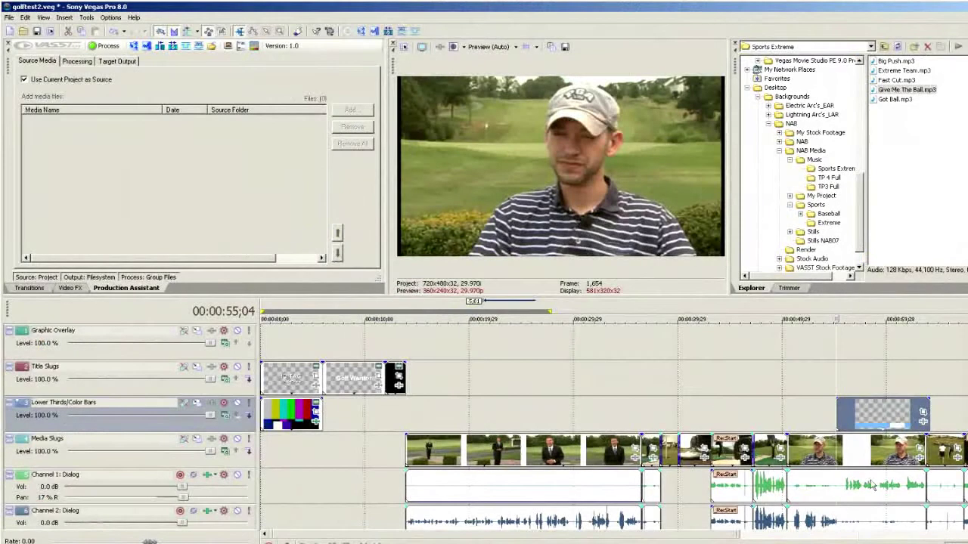
left_click(863, 420)
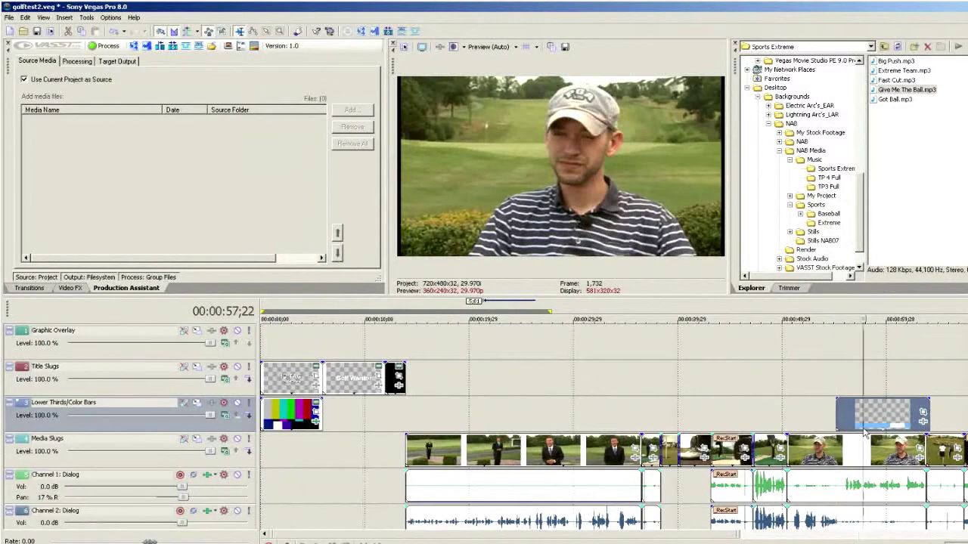
left_click(828, 402)
key("space")
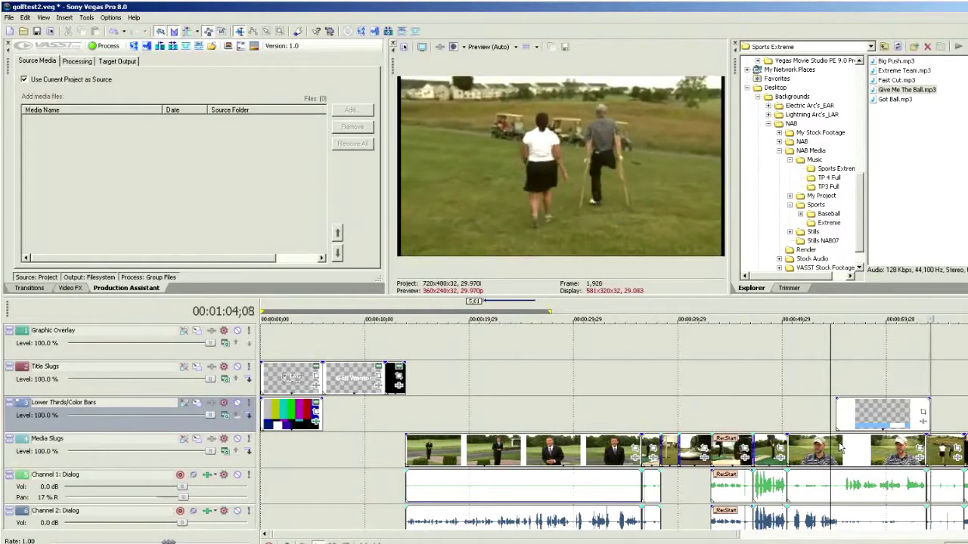
key("space")
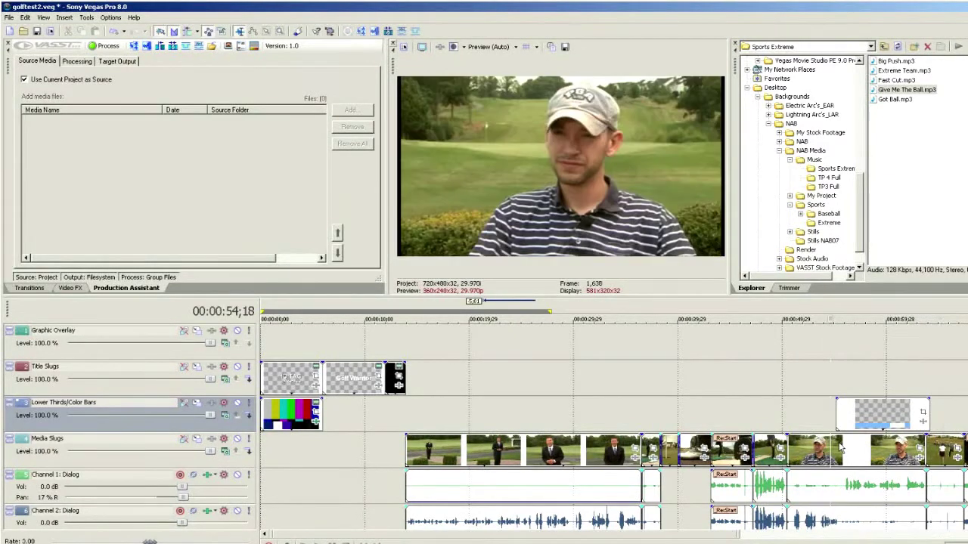
left_click(809, 448)
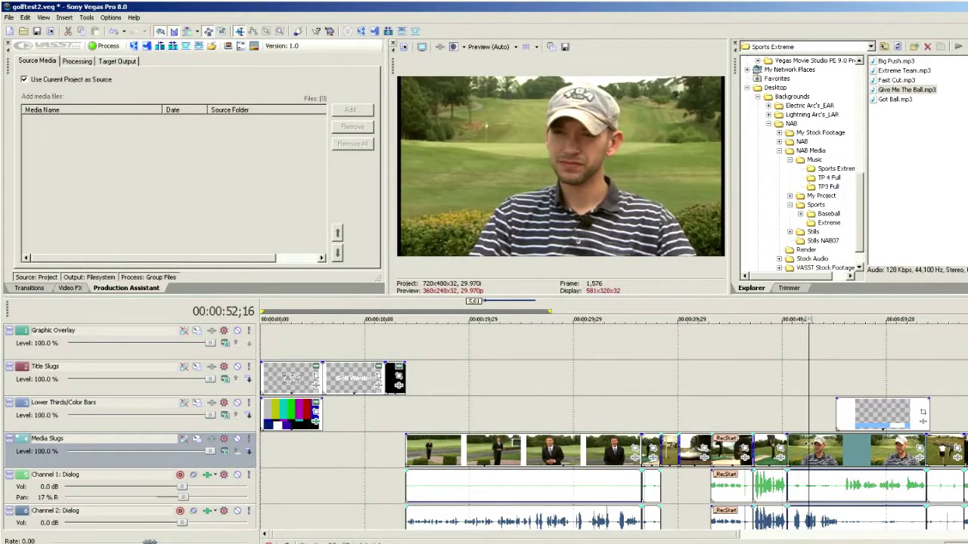
left_click(254, 47)
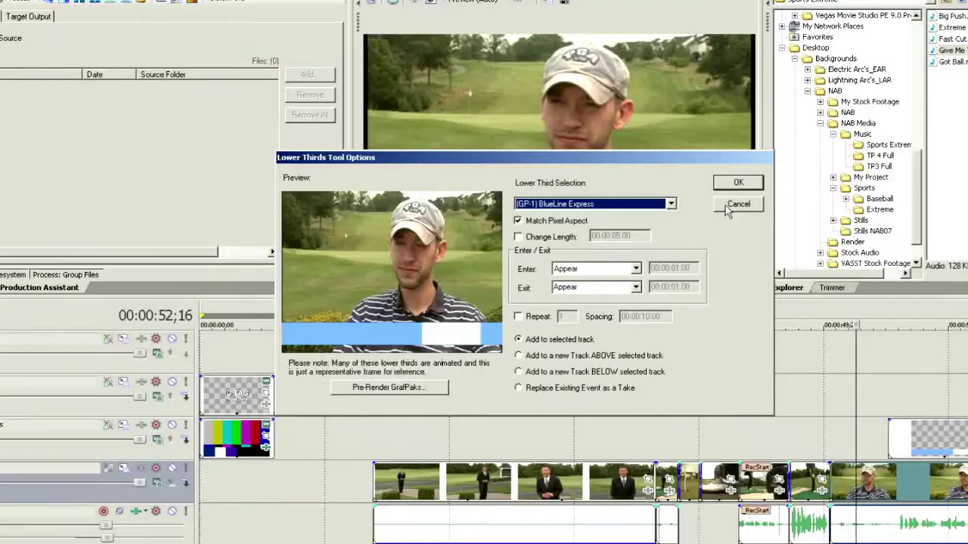
Close the lower-thirds options and open the BlueLine Express event's source project via Edit in Vegas
left_click(725, 210)
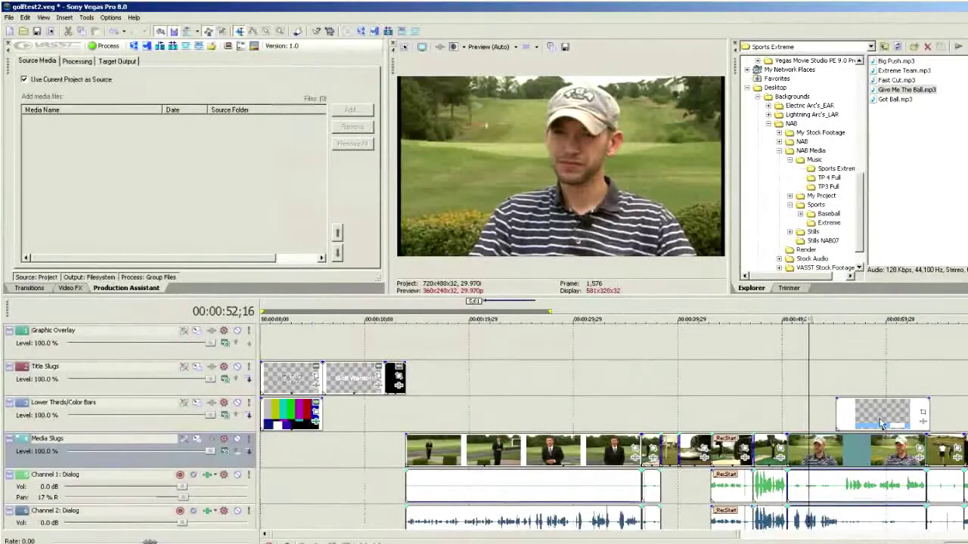
left_click(936, 435)
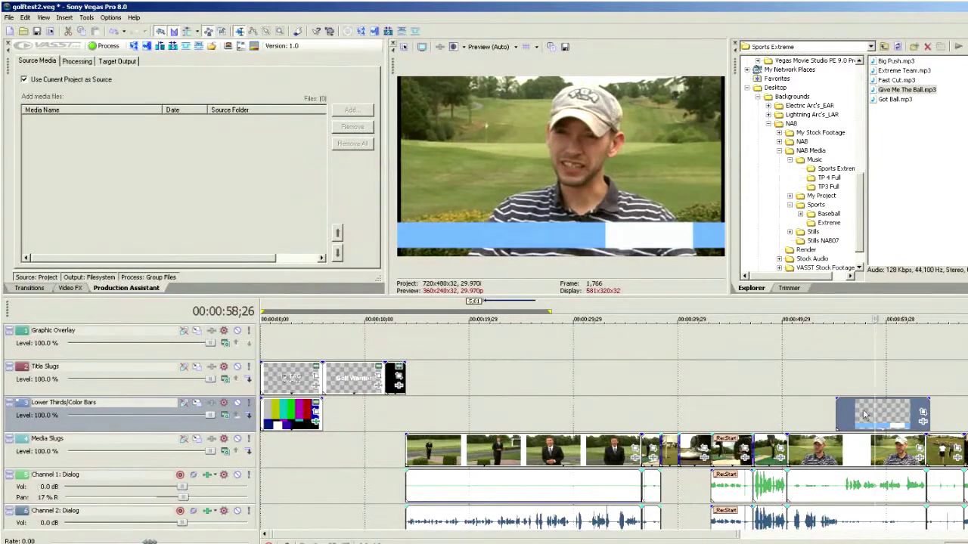
right_click(866, 415)
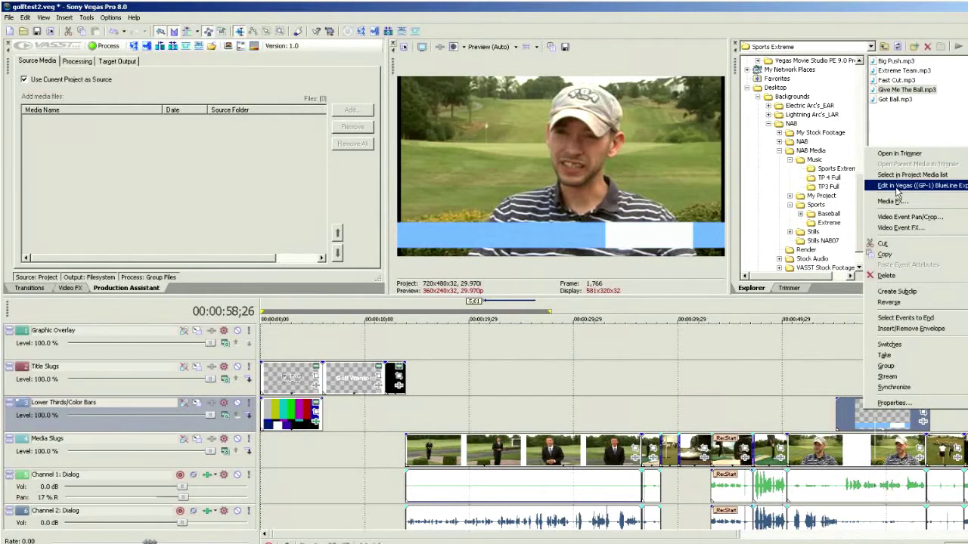
left_click(897, 188)
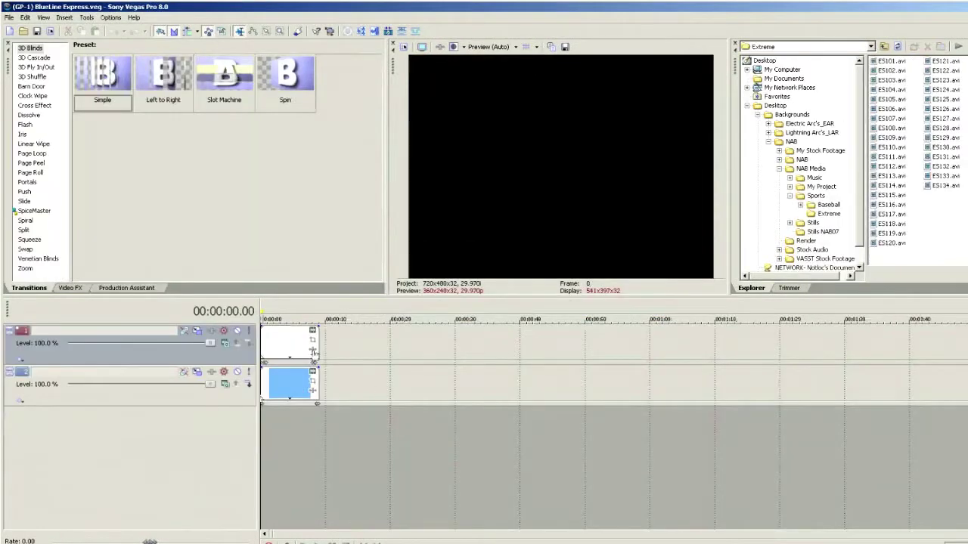
Set the time selection to the lower third's length and play its preview
left_click(289, 348)
double_click(286, 351)
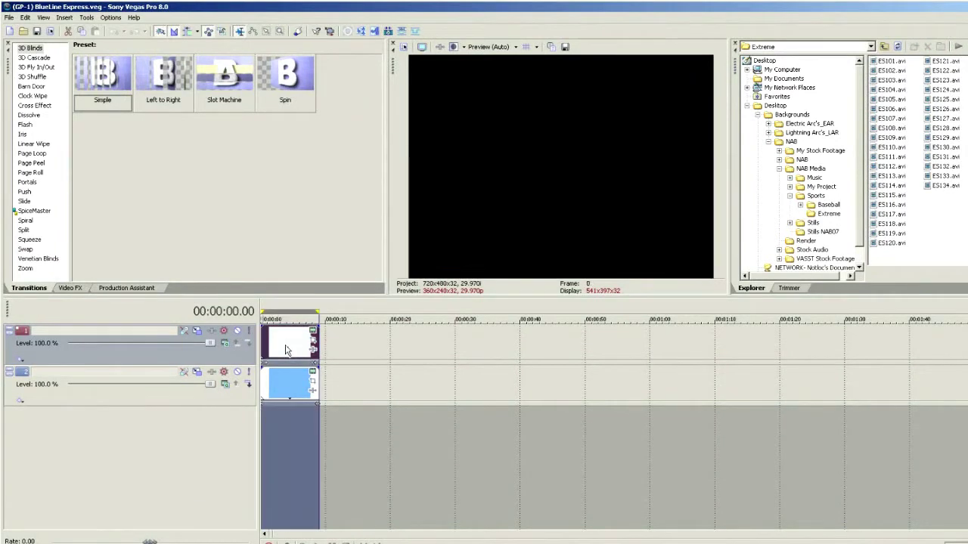
key("space")
Recolour the track 2 Solid Color bar from light blue to green
left_click(295, 388)
left_click(314, 375)
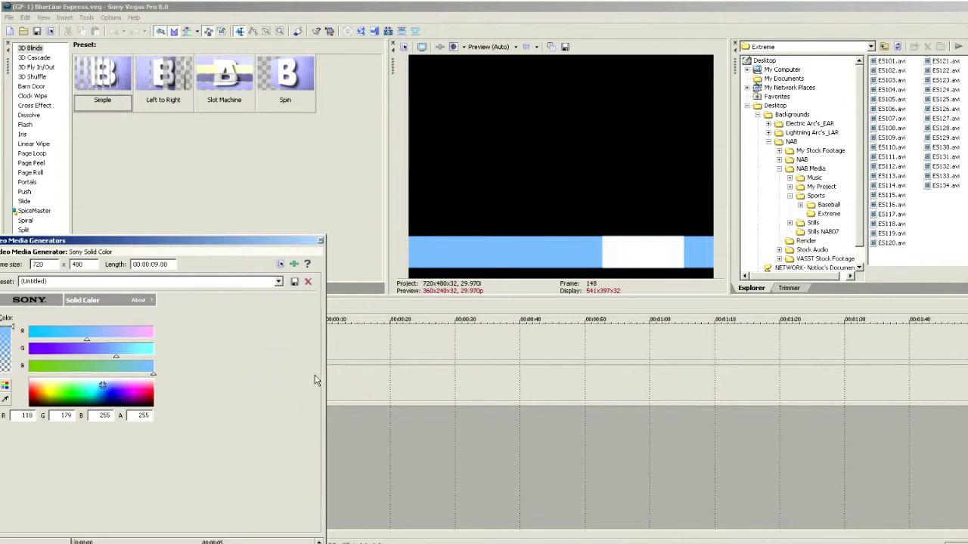
left_click_drag(189, 245, 451, 141)
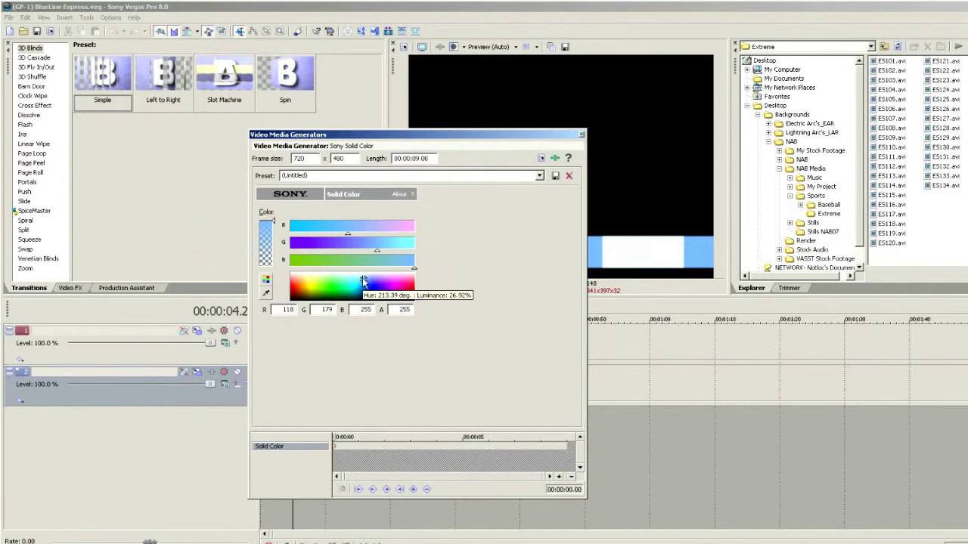
left_click_drag(364, 281, 331, 296)
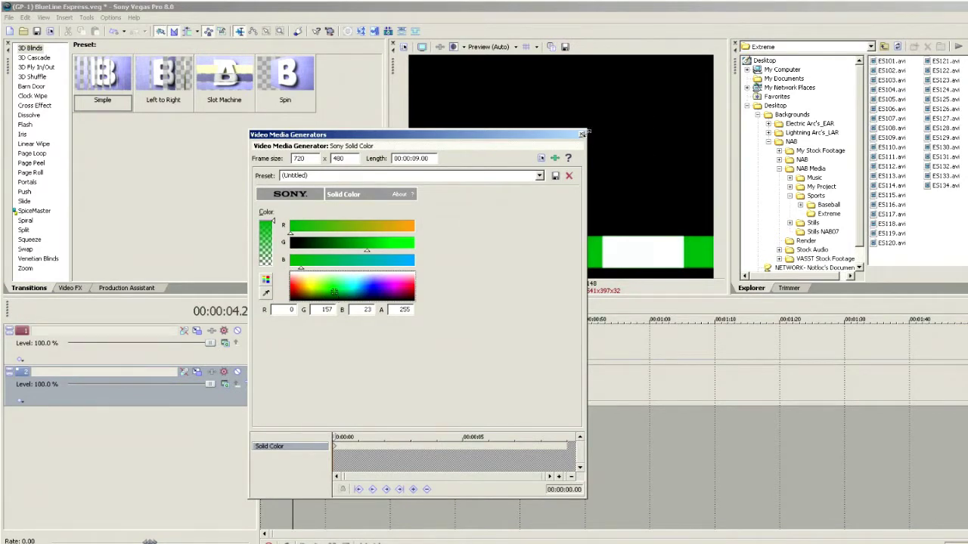
left_click(580, 136)
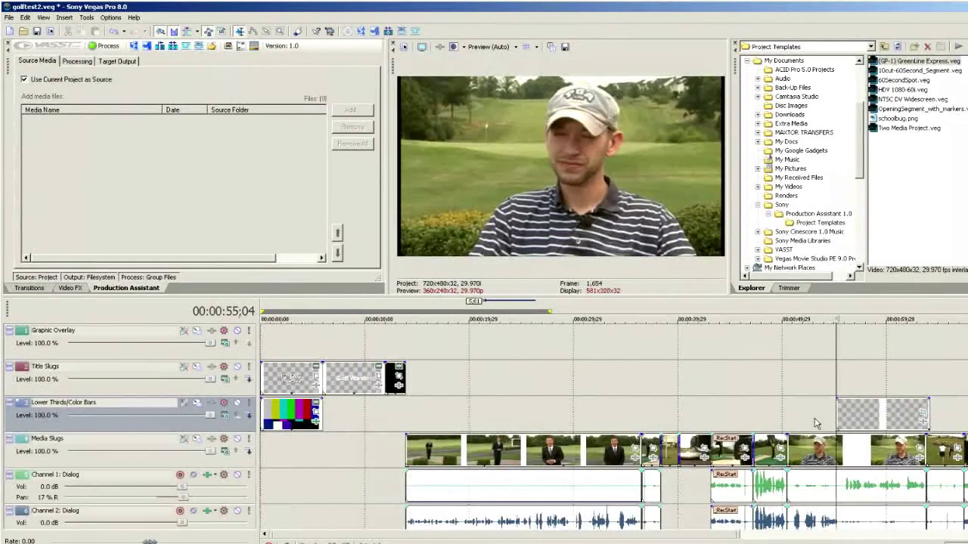
Time-compress the green lower-third event to end with the interview clip and play it back
left_click(814, 418)
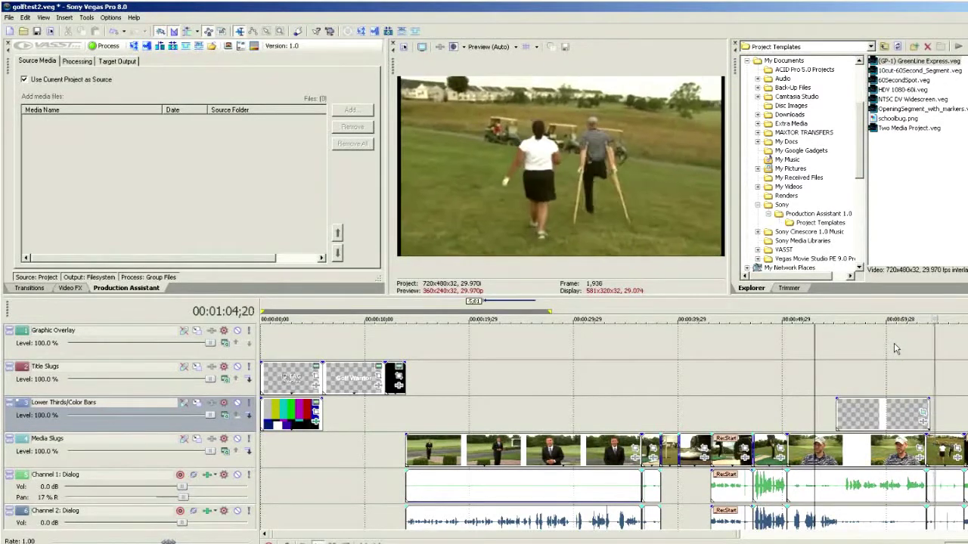
key("space")
left_click(927, 452)
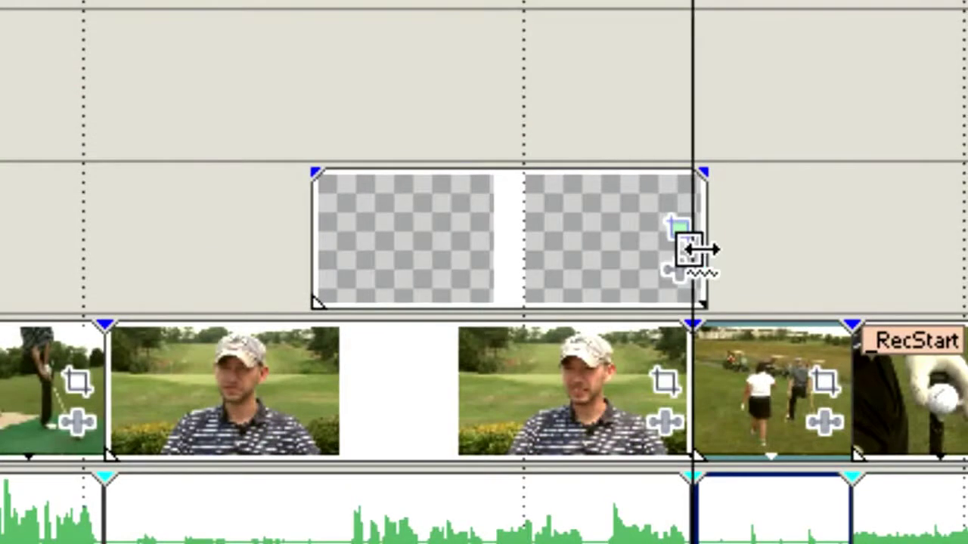
left_click_drag(691, 249, 675, 259)
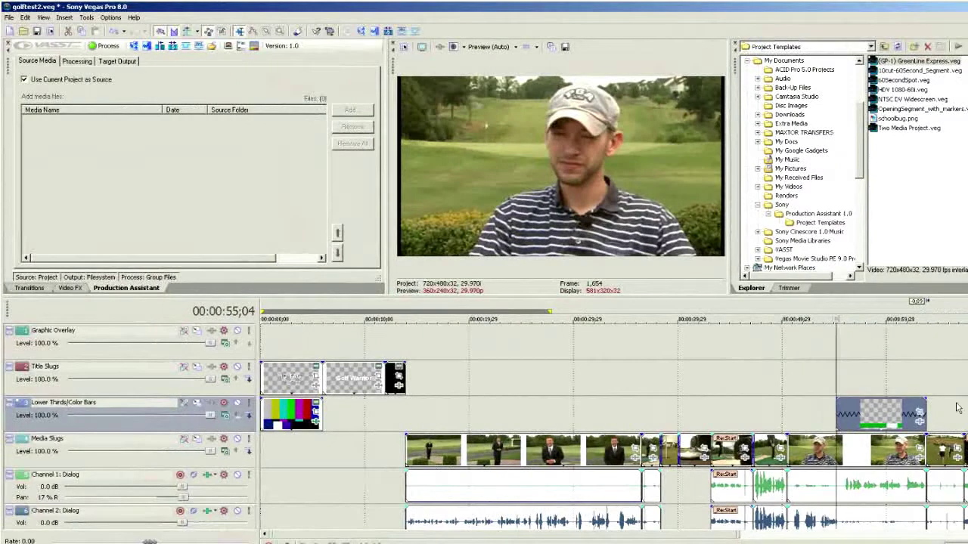
key("space")
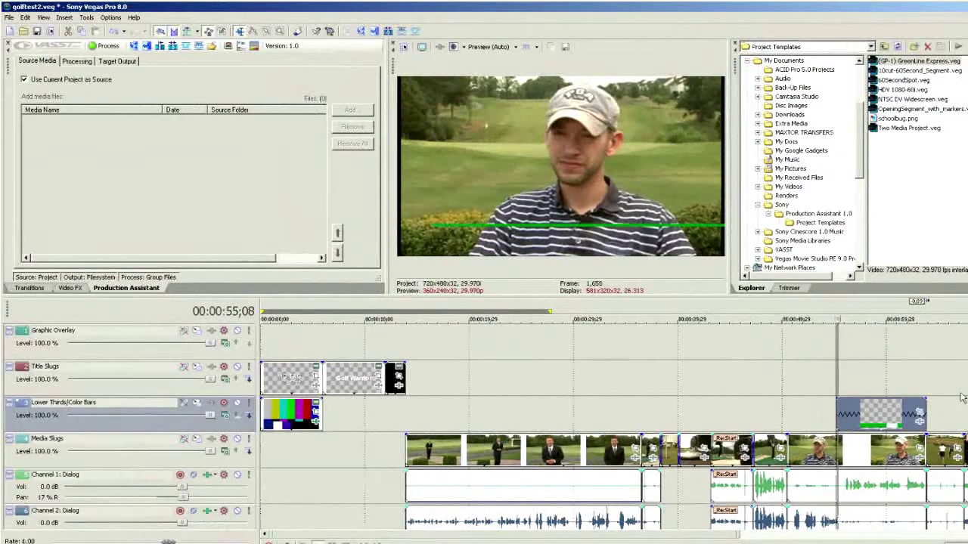